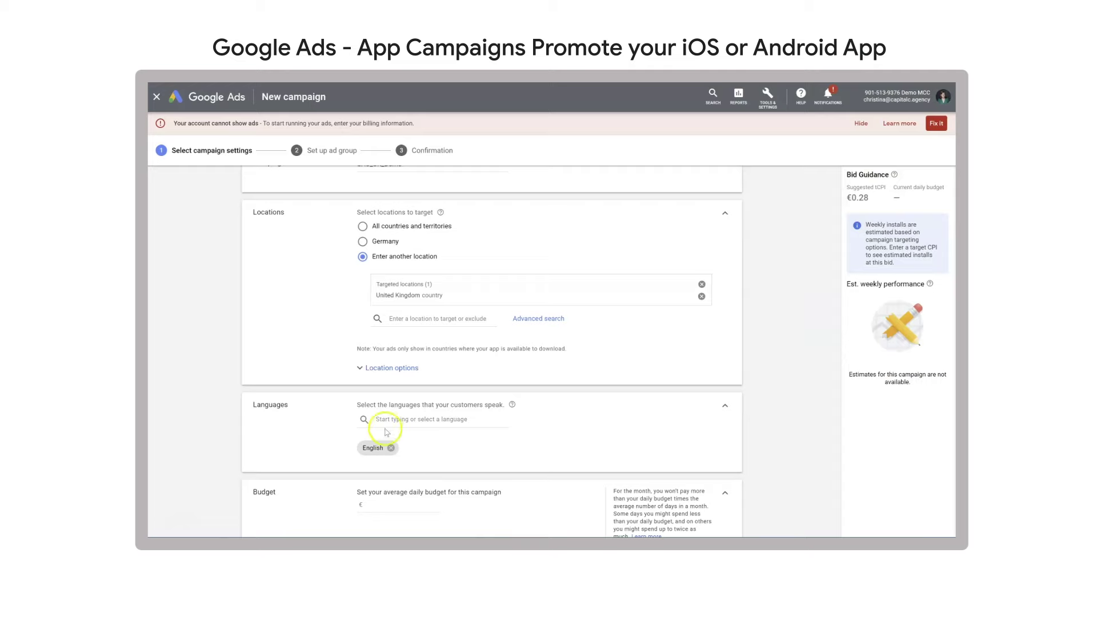
Remove English from the campaign's languages so that it targets all languages
left_click(391, 448)
left_click(390, 448)
scroll(400, 343, "down", 3)
left_click(416, 297)
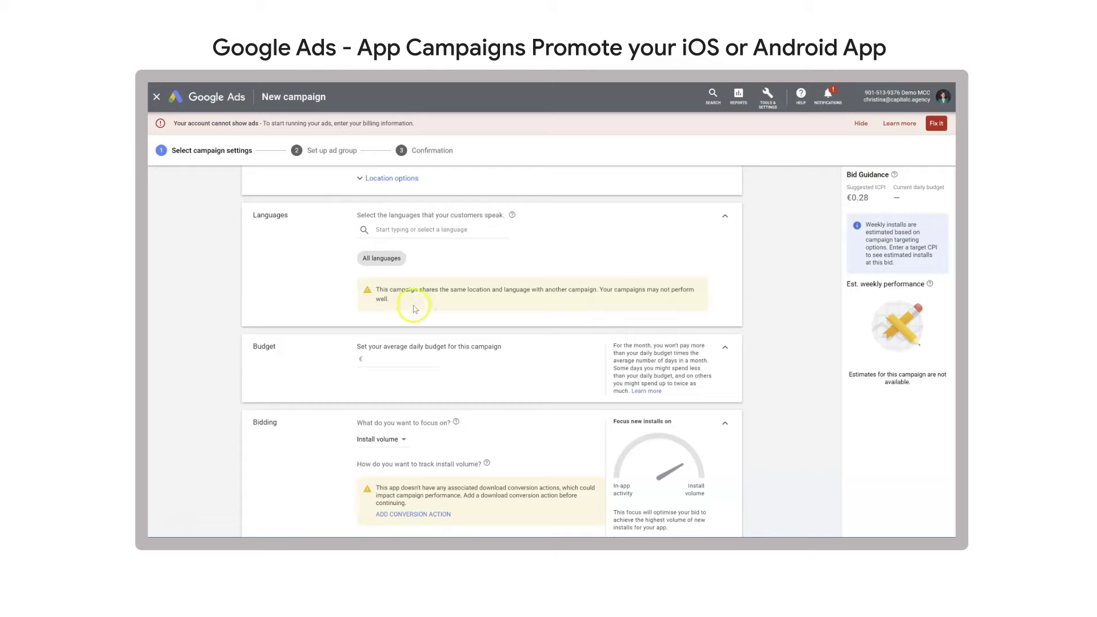
Set the campaign's average daily budget to €250
left_click(398, 360)
left_click(381, 361)
type("250")
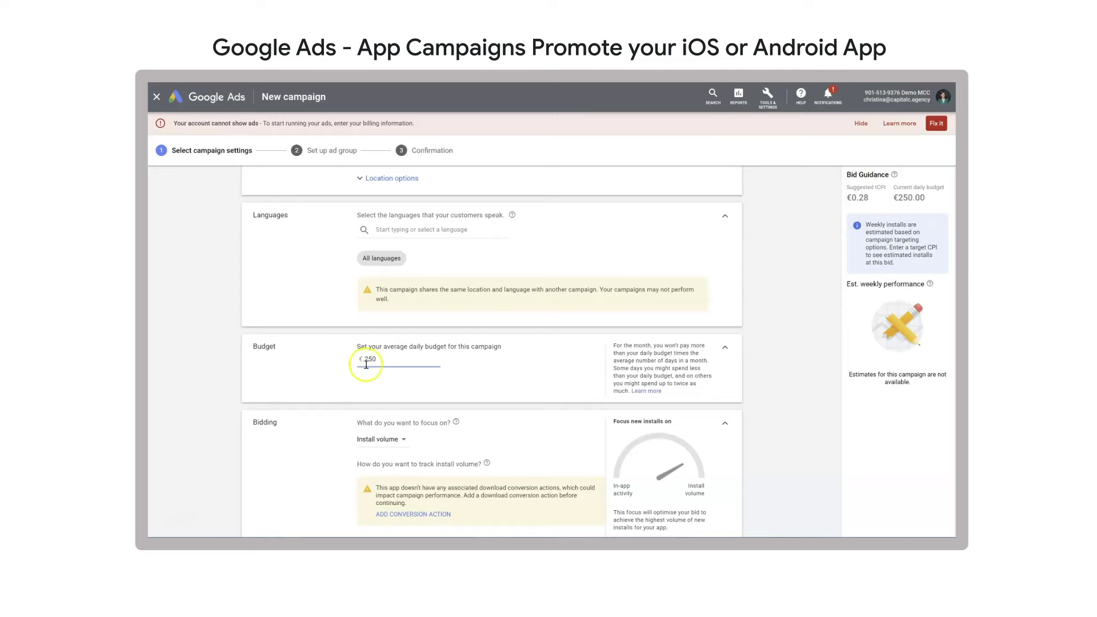
scroll(329, 376, "down", 2)
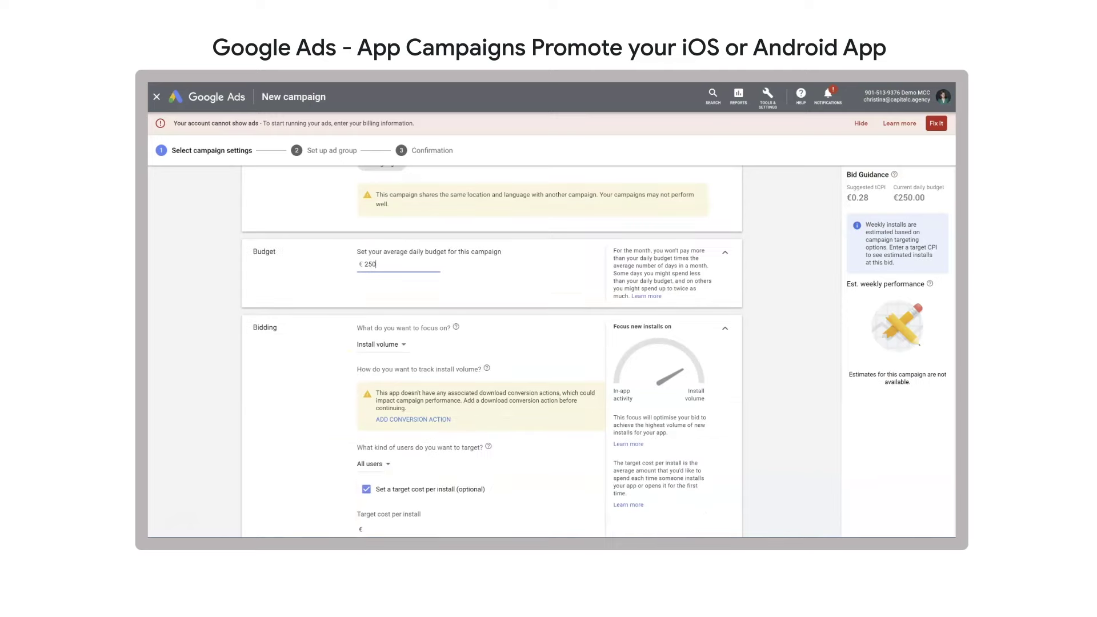
key("Tab")
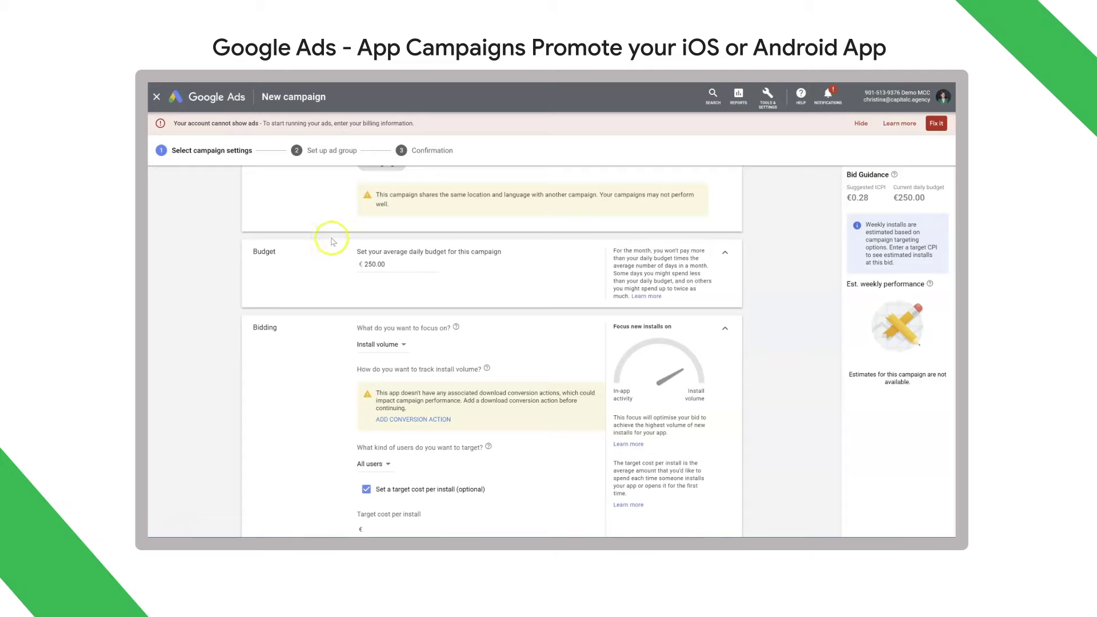
Examine the bidding focus choices and the kinds of users to target, keeping Install volume and All users
left_click(380, 349)
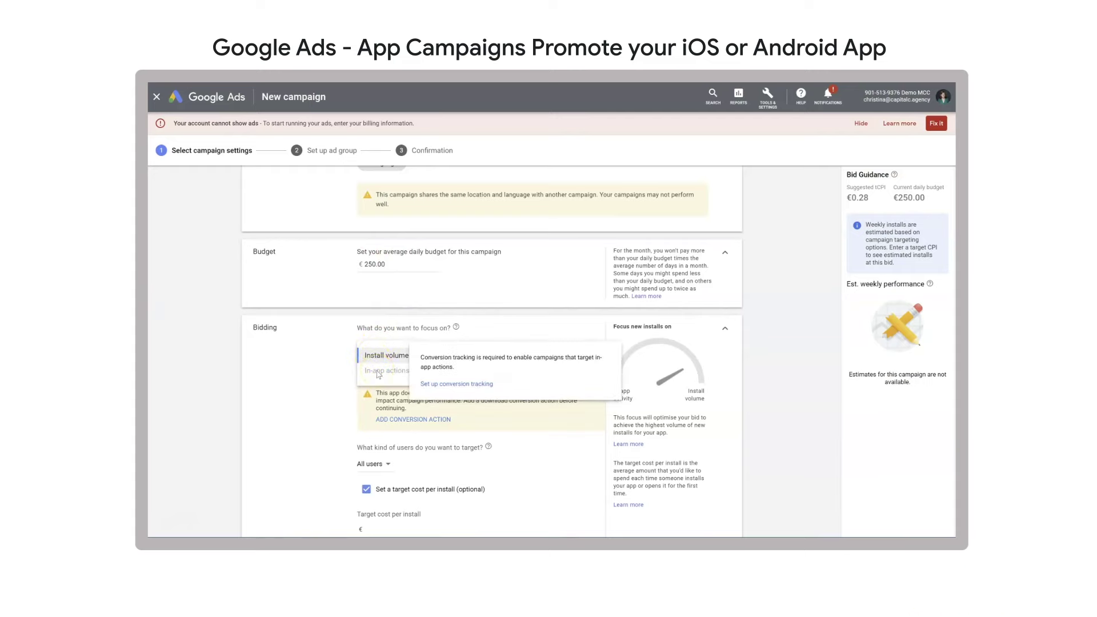
left_click(385, 356)
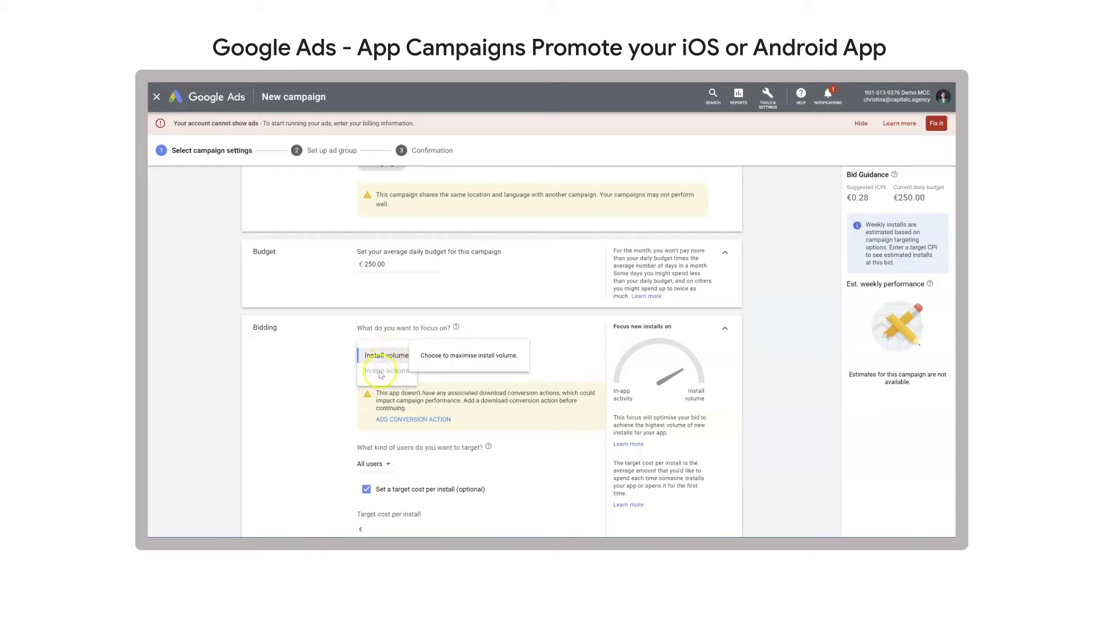
left_click(328, 381)
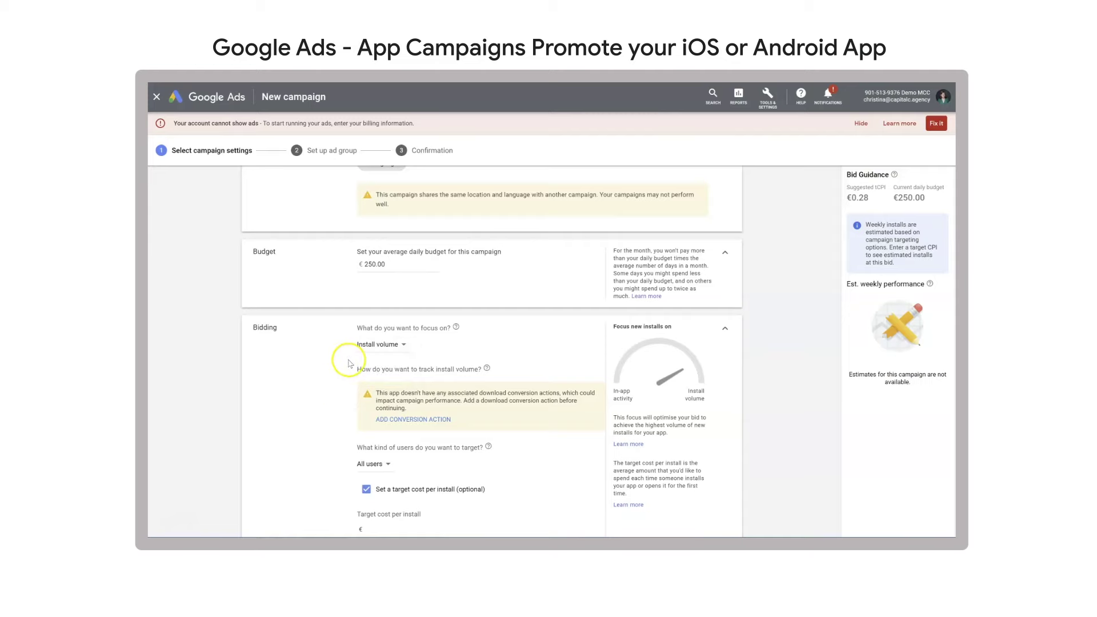
scroll(348, 363, "down", 2)
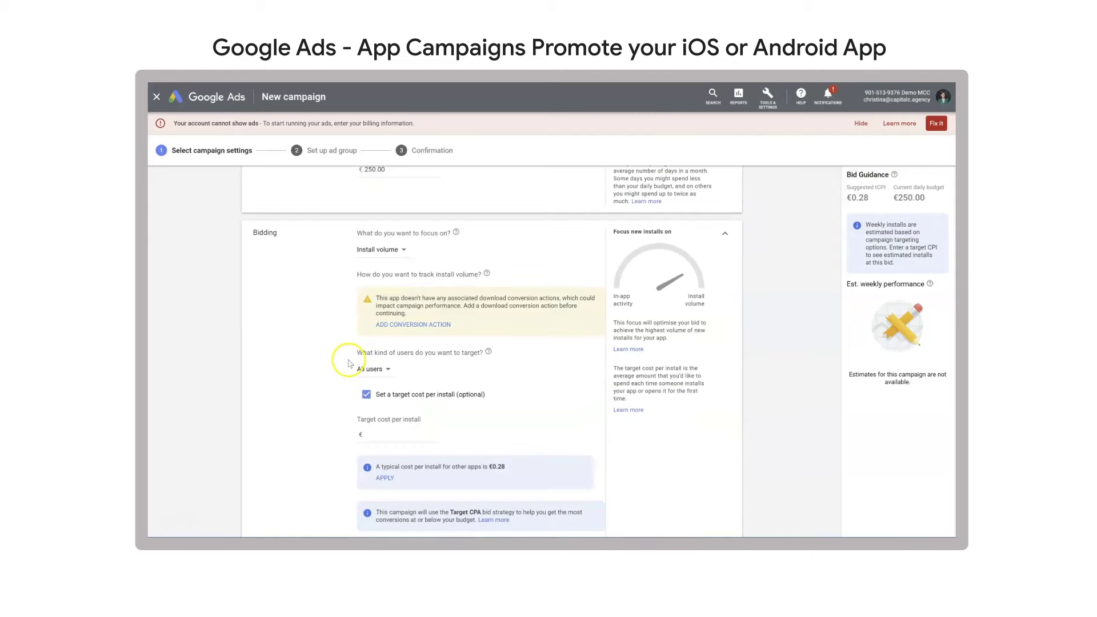
left_click(383, 375)
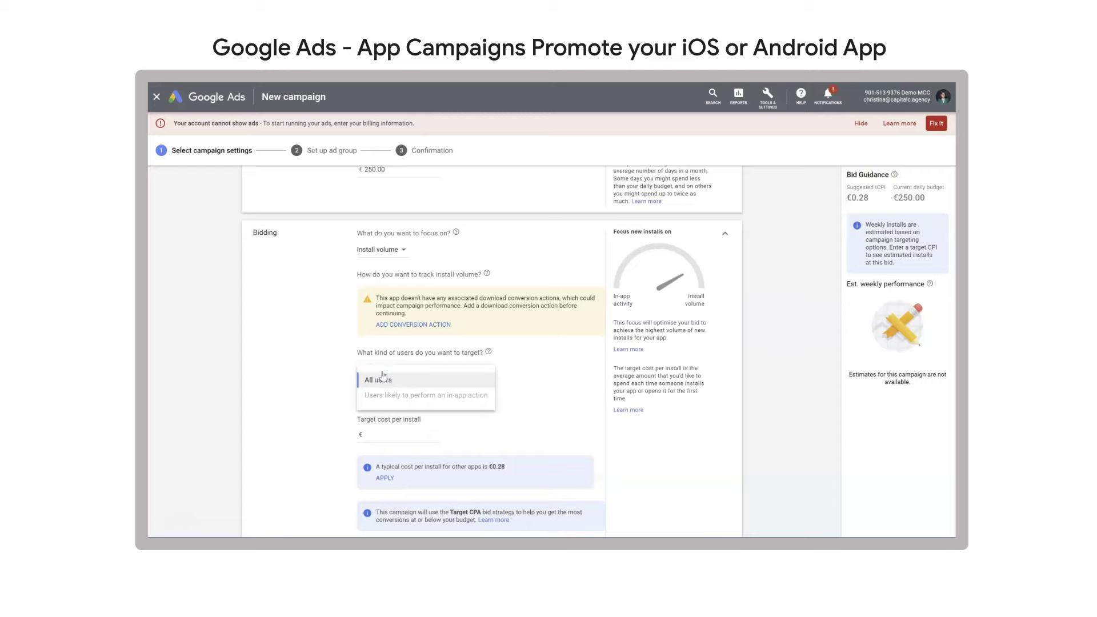
left_click(393, 400)
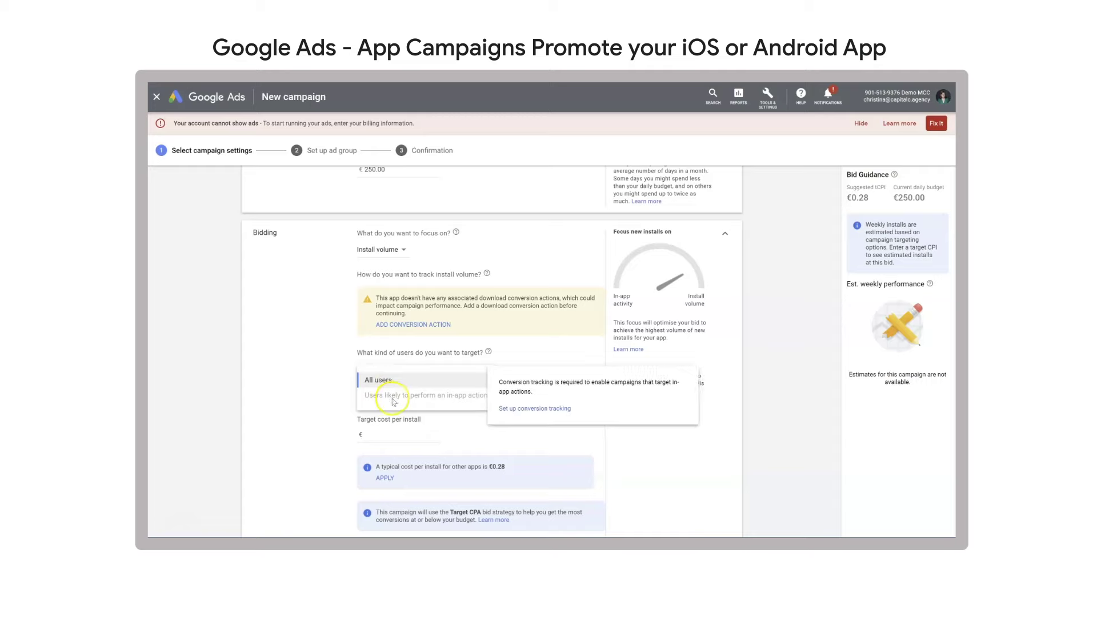
left_click(381, 403)
left_click(326, 392)
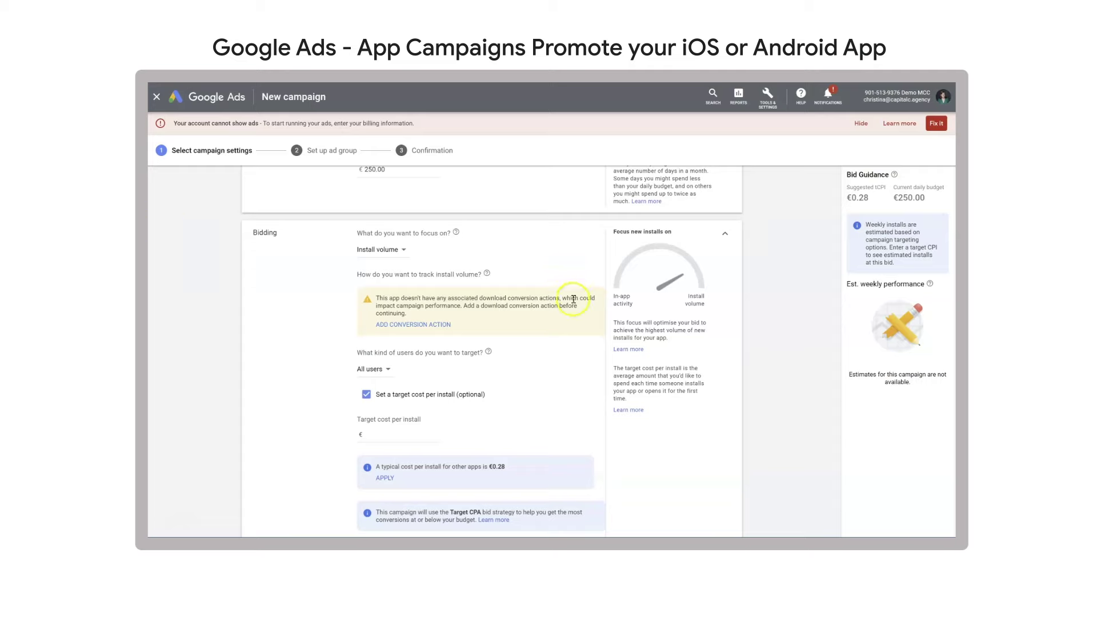
left_click(370, 369)
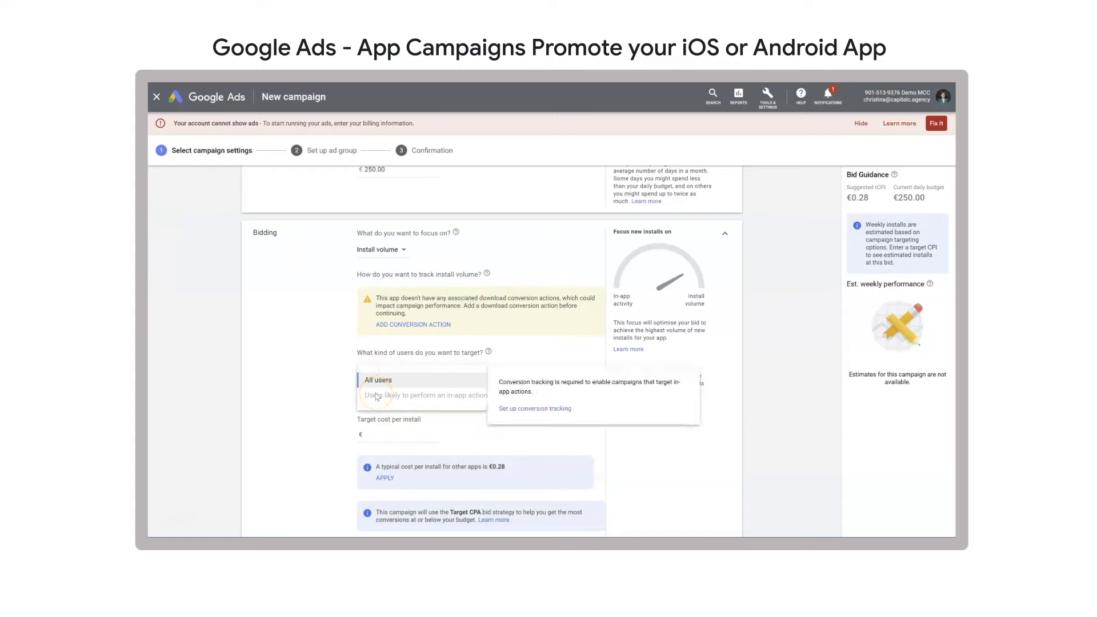
left_click(320, 392)
Set the target cost per install to €5.00, leaving the optional target enabled
left_click(386, 436)
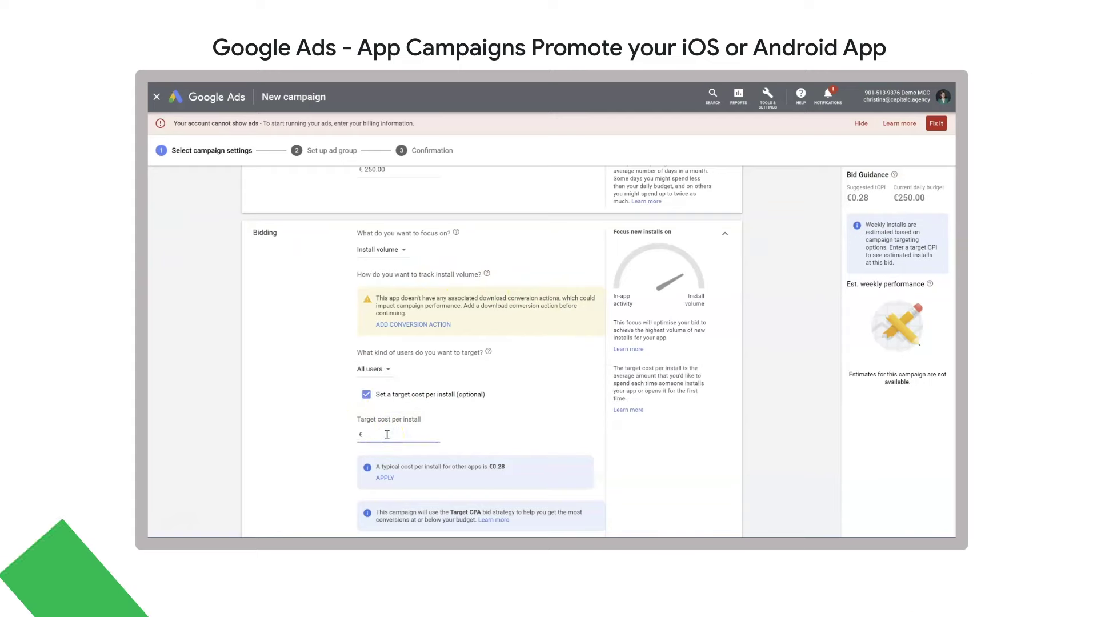
left_click(388, 430)
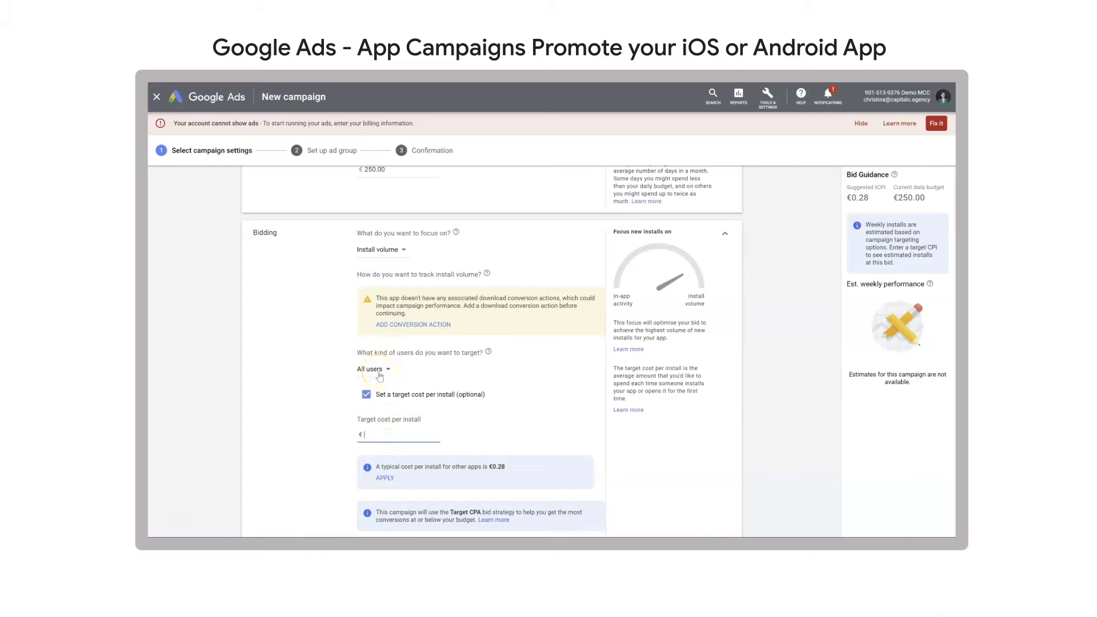
type("5.00")
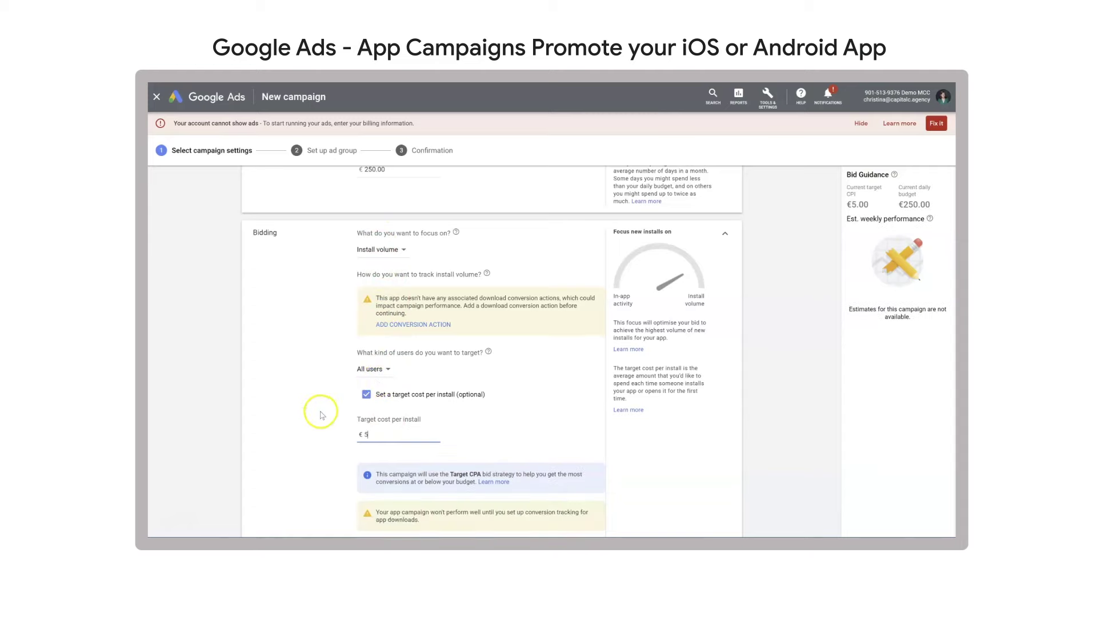
left_click(327, 409)
scroll(327, 409, "down", 2)
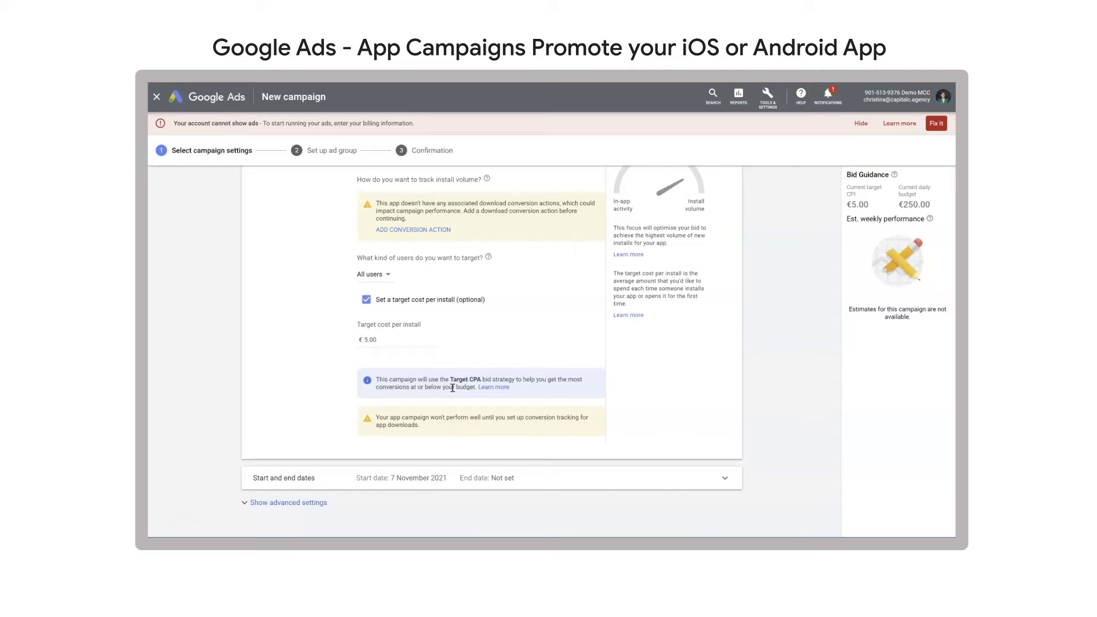
left_click(367, 301)
left_click(366, 301)
scroll(367, 303, "down", 2)
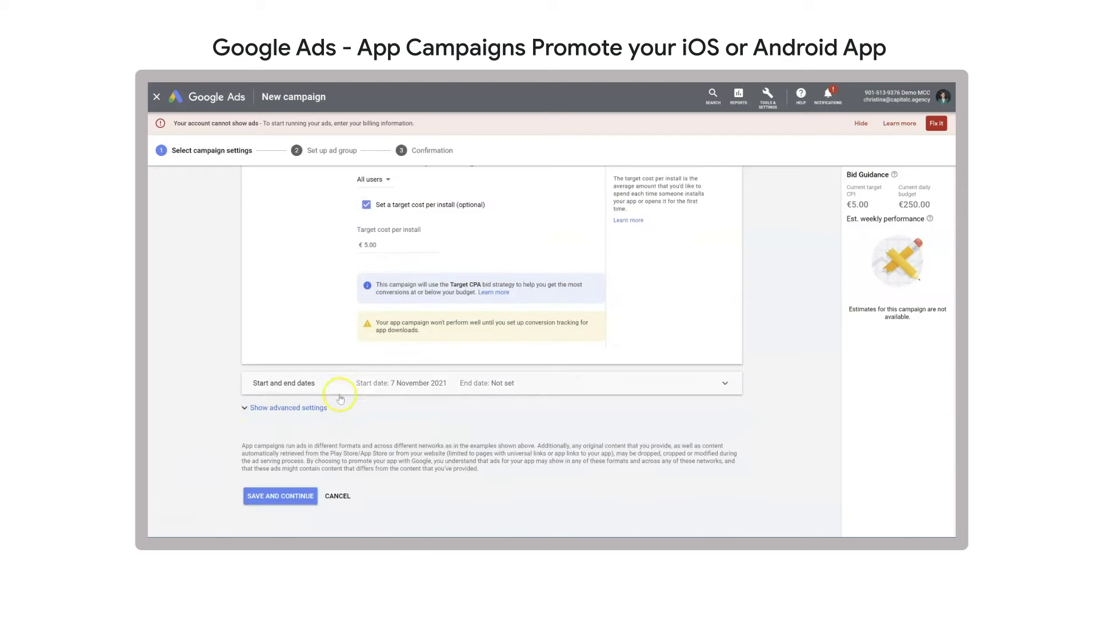
left_click(272, 408)
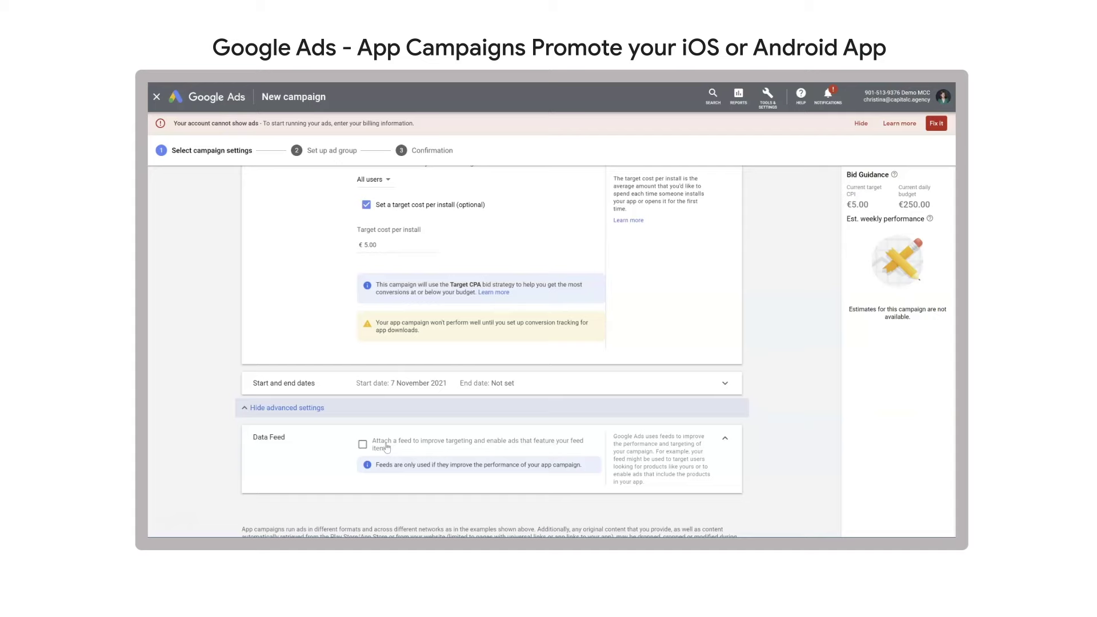
left_click(385, 445)
left_click(393, 491)
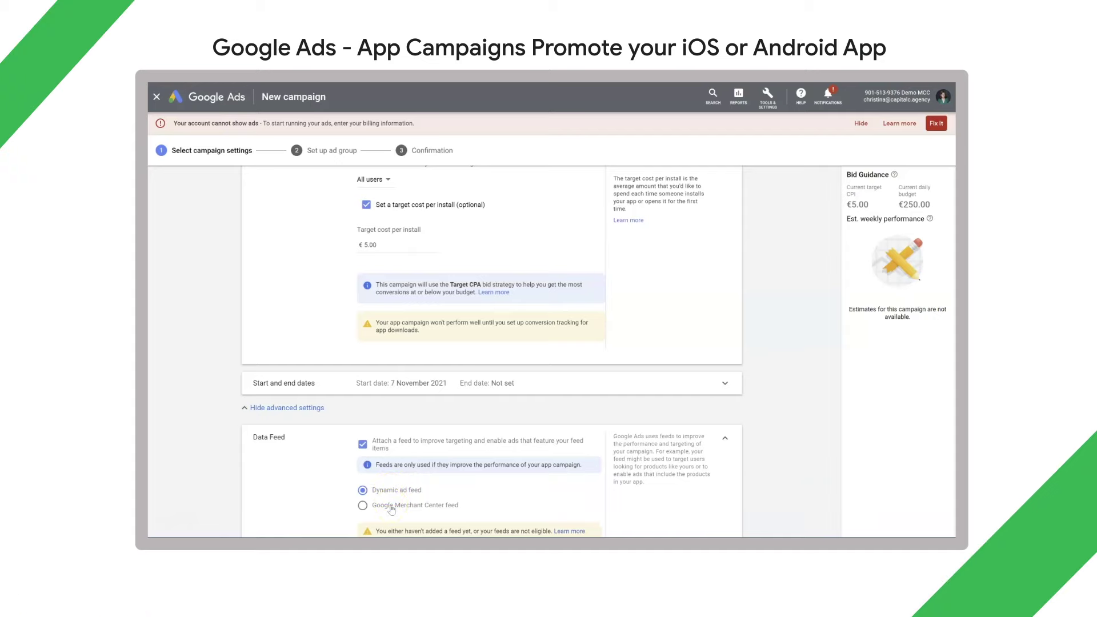
left_click(363, 444)
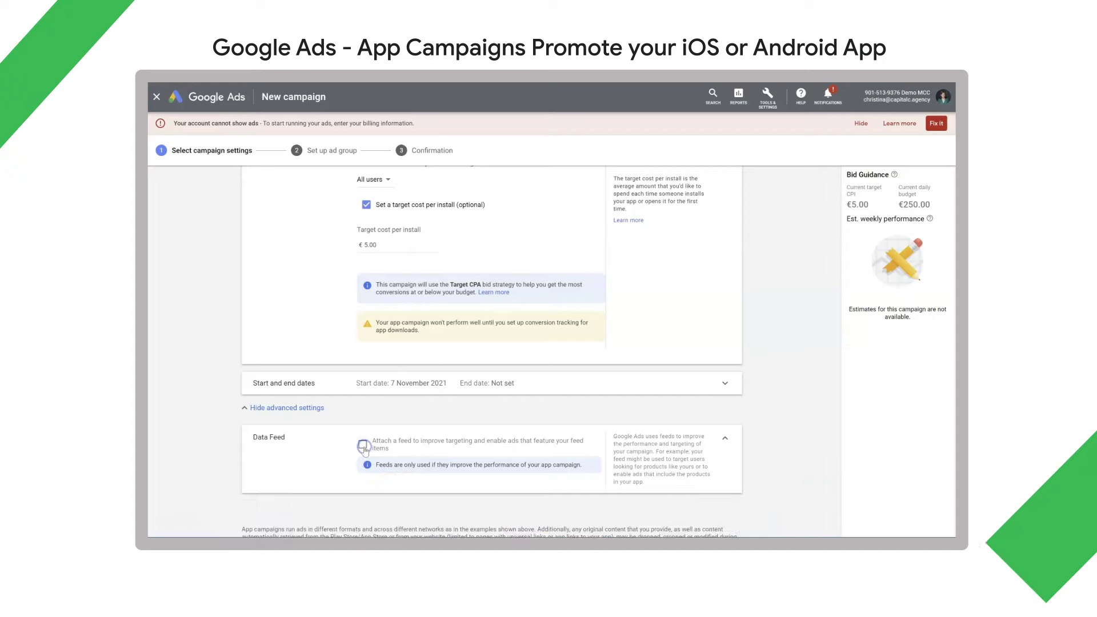
left_click(252, 408)
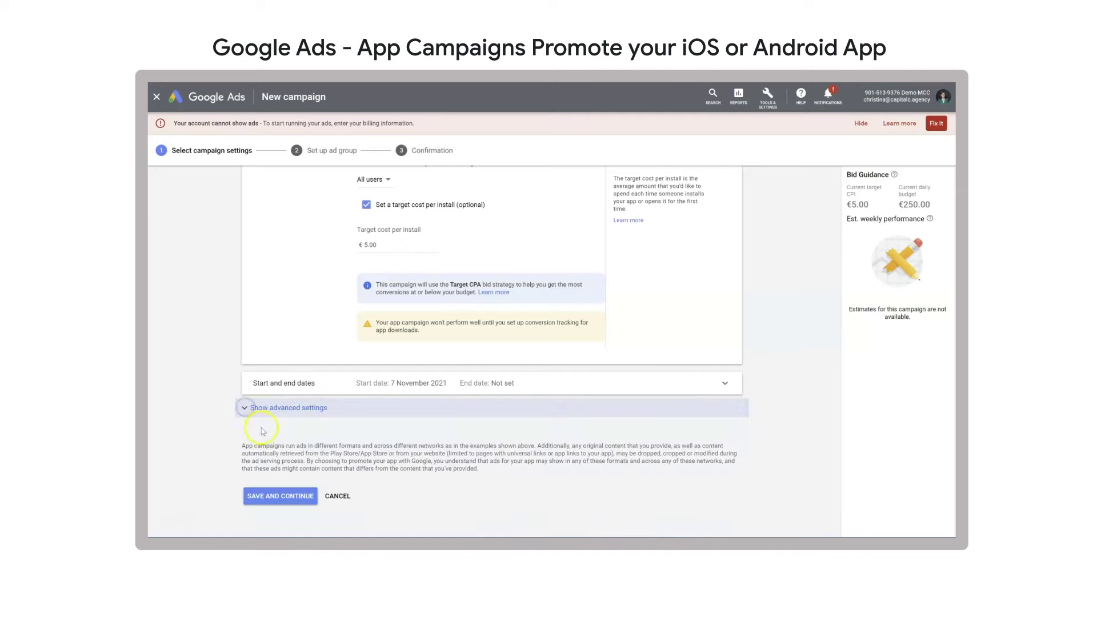
Save the campaign settings, continue to the ad group setup and name the ad group Evergreen_1
left_click(285, 498)
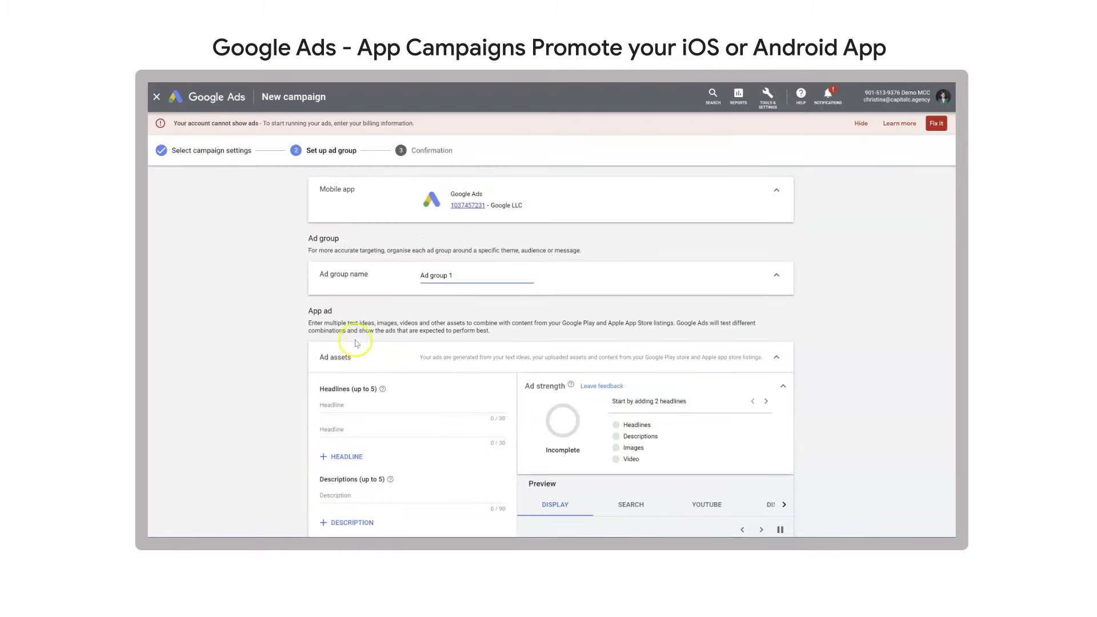
triple_click(432, 274)
type("Evergreen_1")
key("Tab")
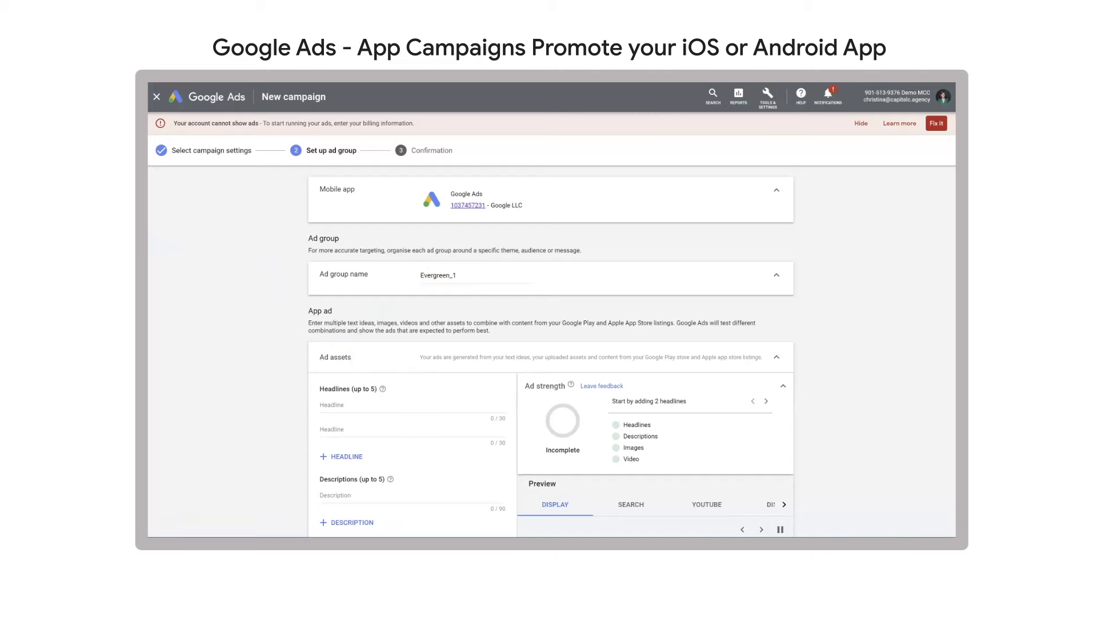
Add the headlines "Manage Ads on the Go", "The Google Ads App" and "Google Ads at Your Fingertips"
scroll(372, 351, "down", 2)
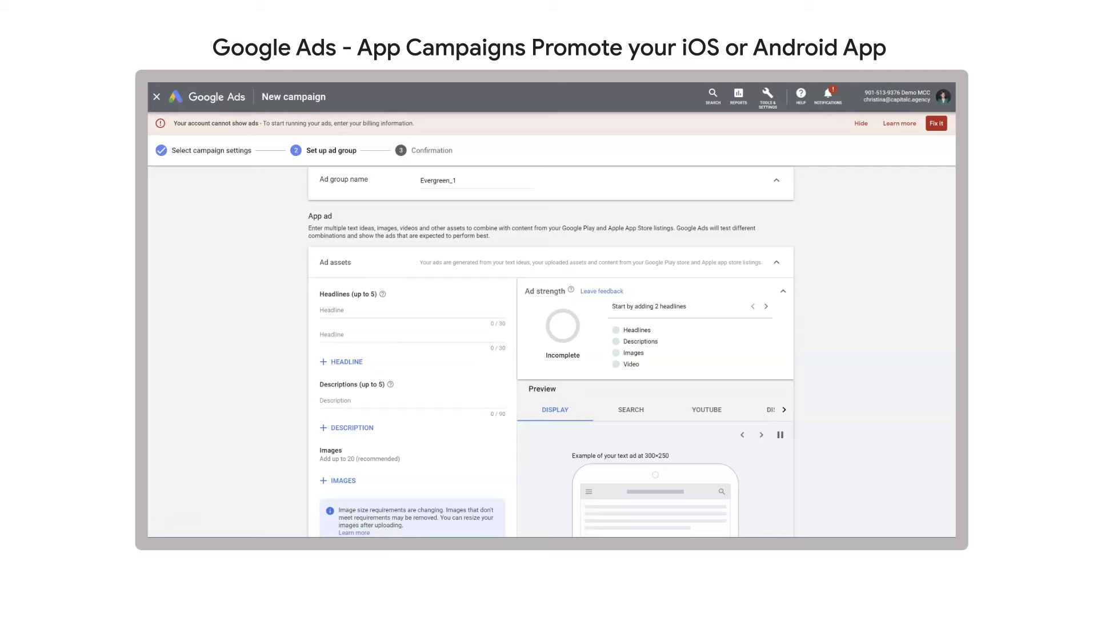
left_click(381, 310)
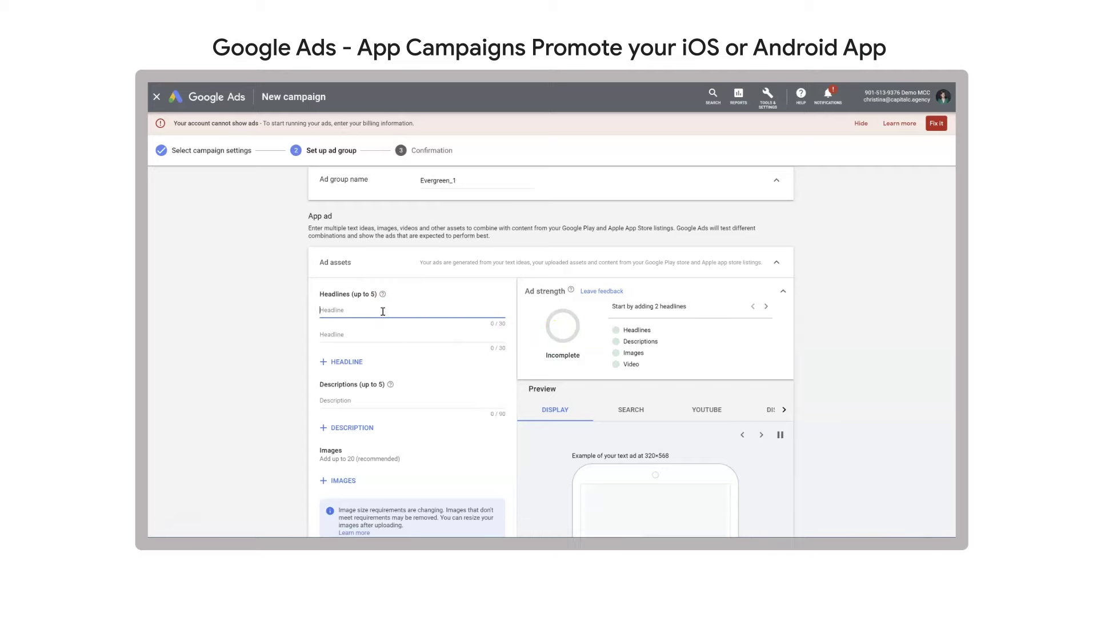
type("Manage Ads on the Go")
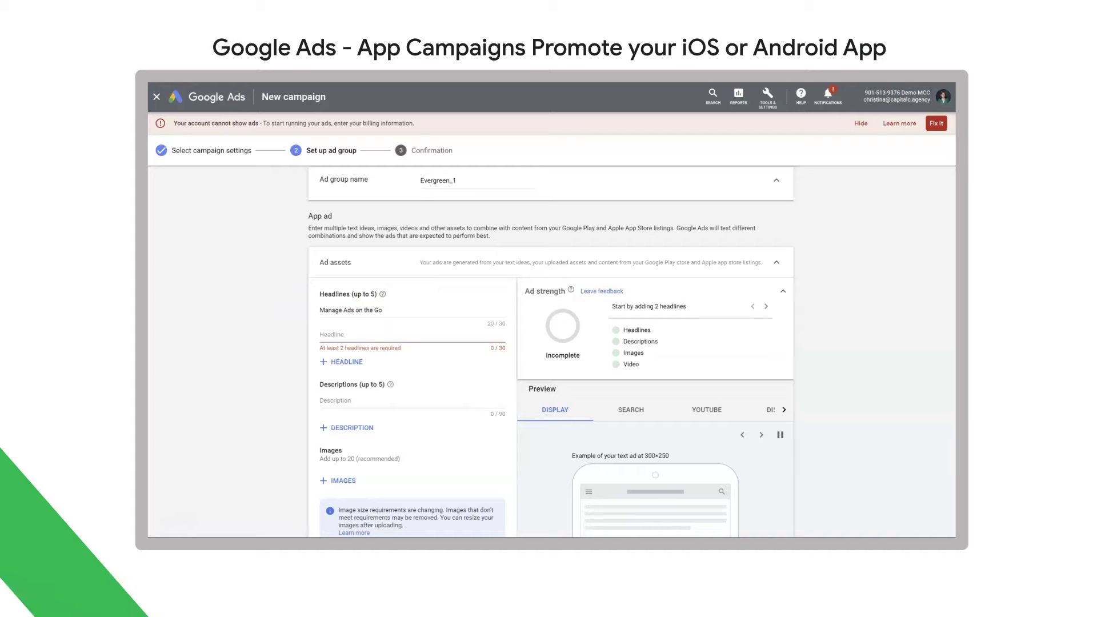
left_click(332, 336)
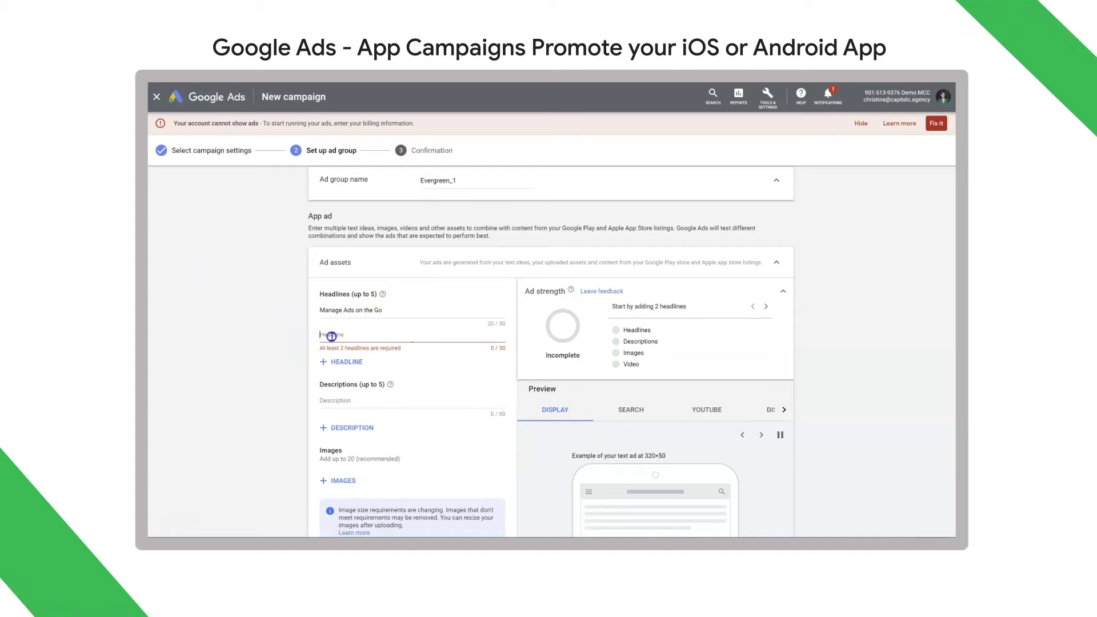
type("The Google Ads App")
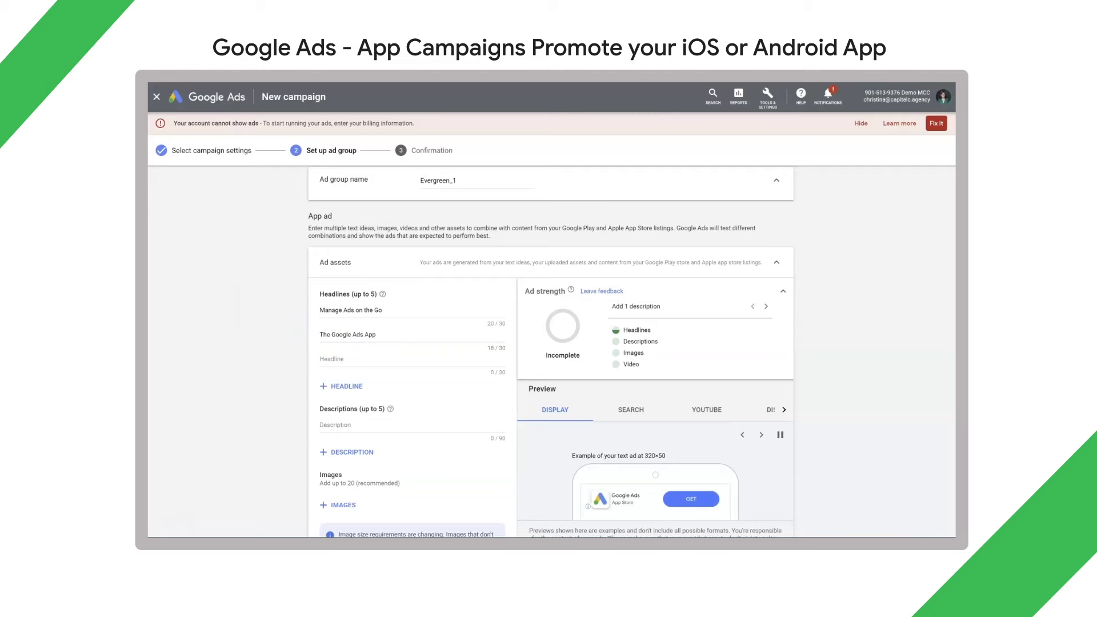
left_click(353, 358)
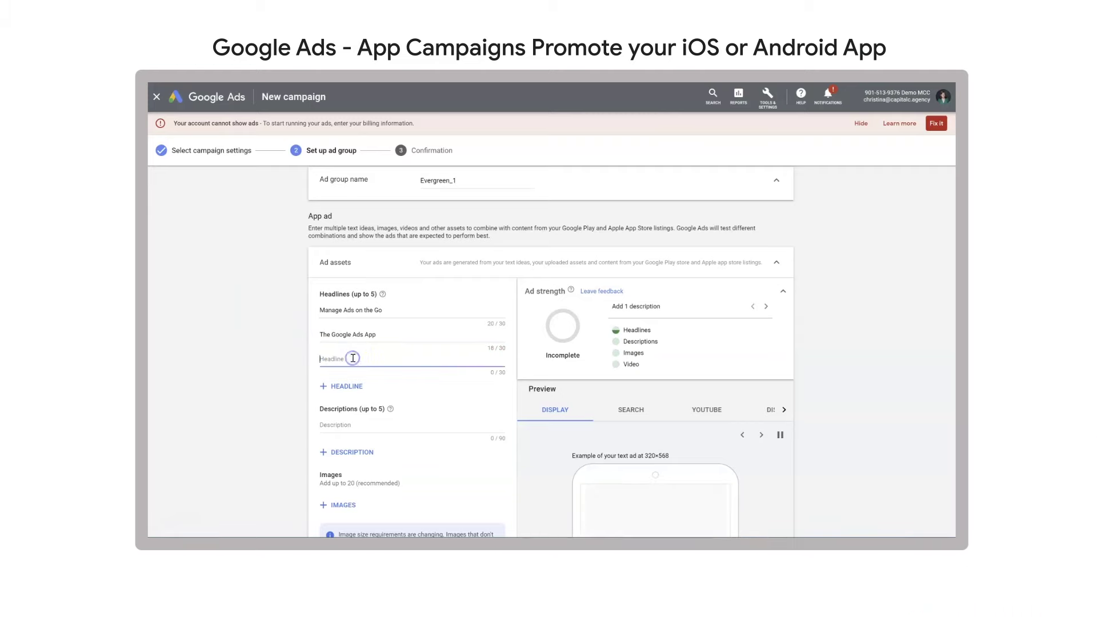
type("Google Ads at Your Fingertips")
Enter the first ad description as "Manage Search, GDN & YouTube campaigns with the Google Ads App"
scroll(354, 358, "down", 2)
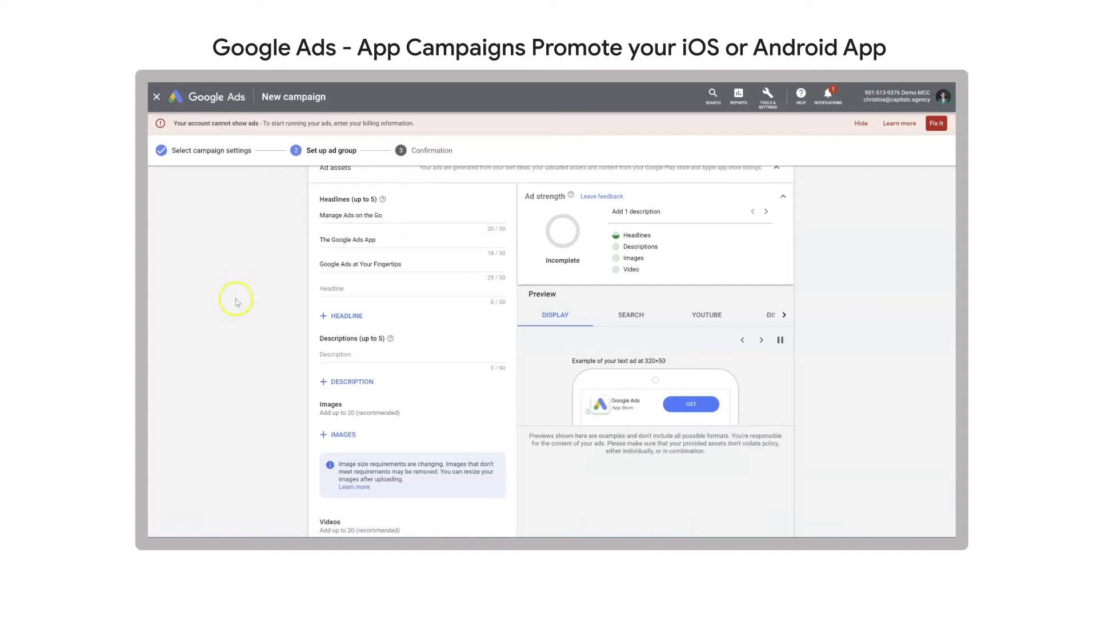
left_click(342, 356)
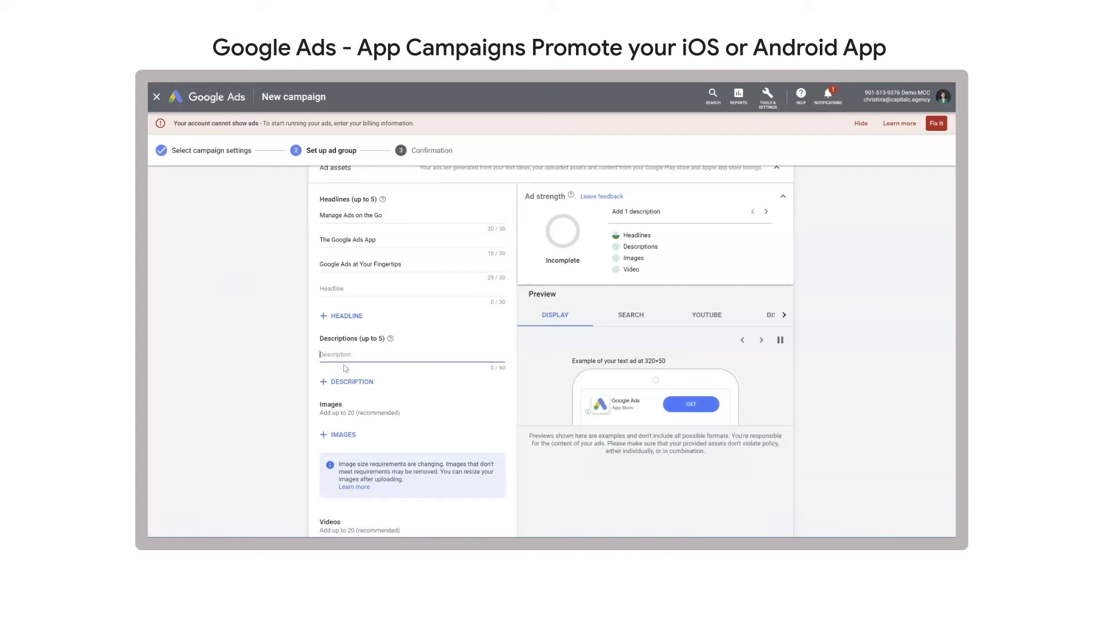
type("Manage Search, GDN & YouTube campaigns with the Google Ads App")
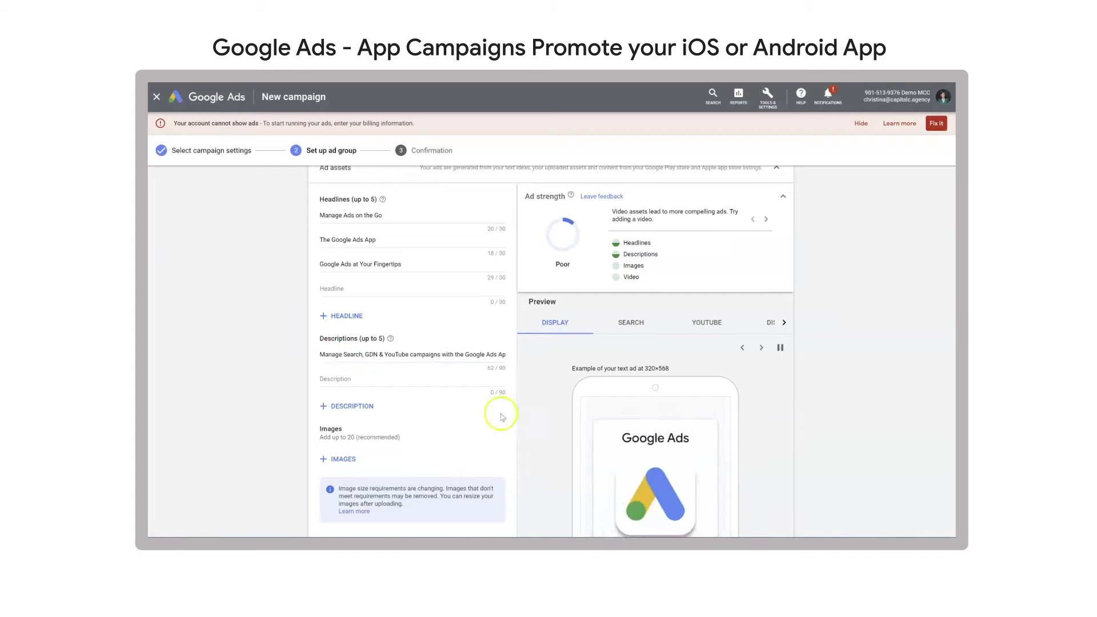
Enter the second ad description as "Keeping tabs on your campaigns has never been easier. Download the Google Ads App today!"
left_click(357, 384)
key("ctrl+v")
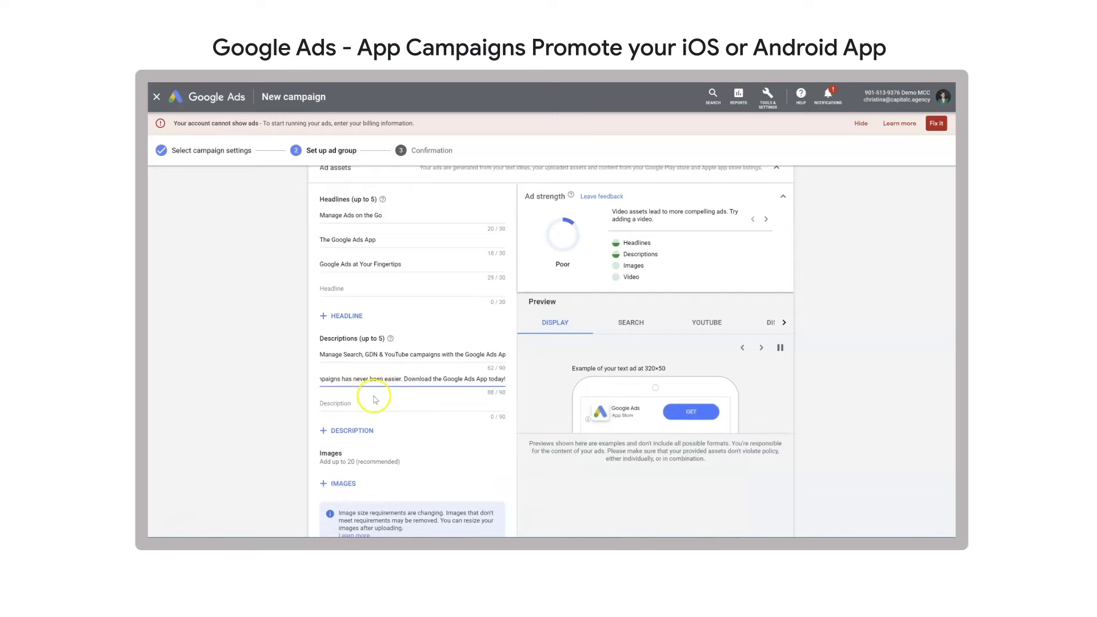
Examine the options for adding image and YouTube video assets to the ad, closing each picker without adding anything
scroll(396, 456, "down", 2)
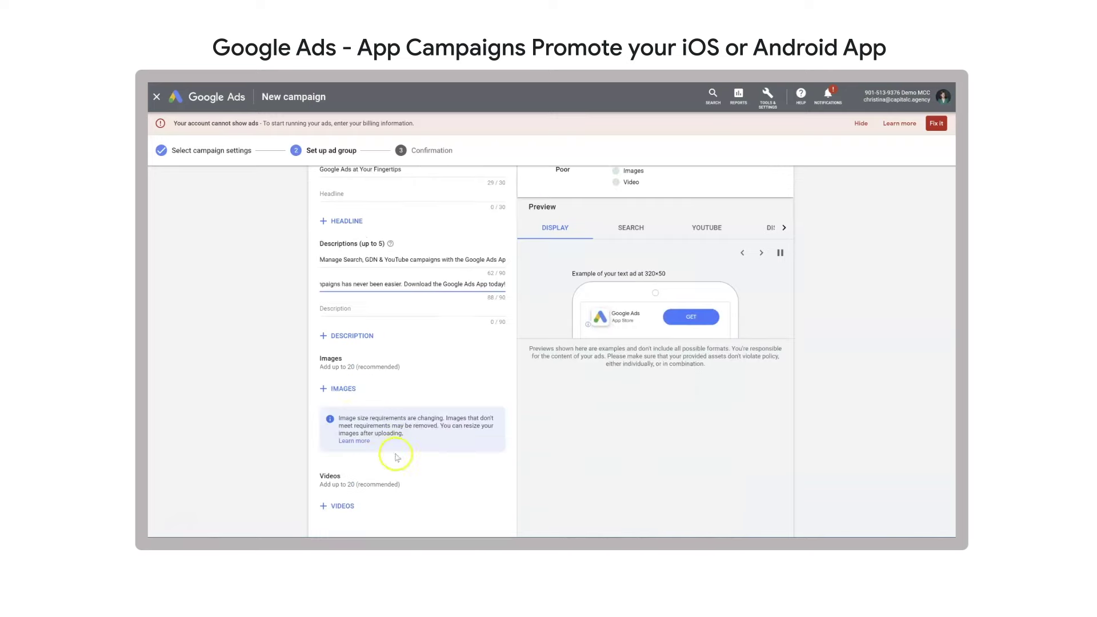
left_click(344, 390)
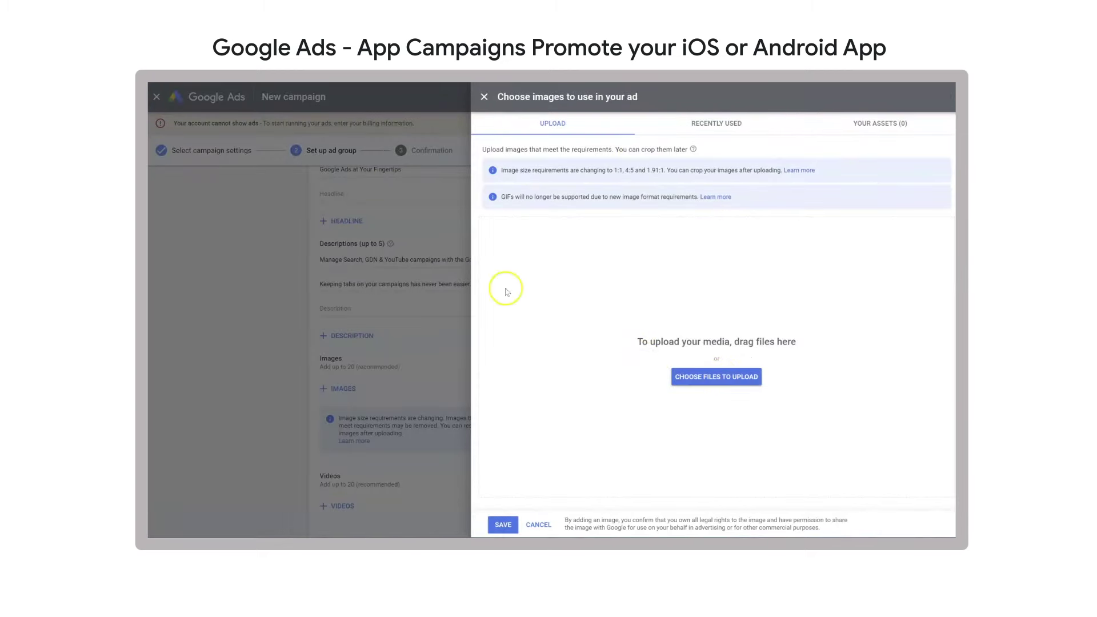
left_click(484, 96)
scroll(379, 411, "down", 2)
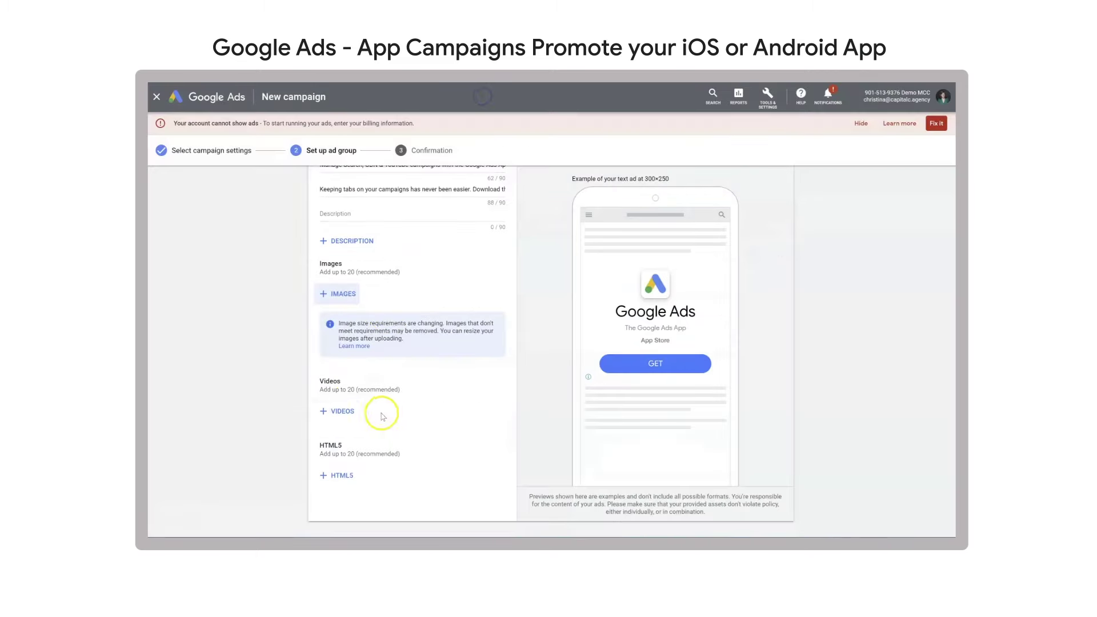
left_click(342, 413)
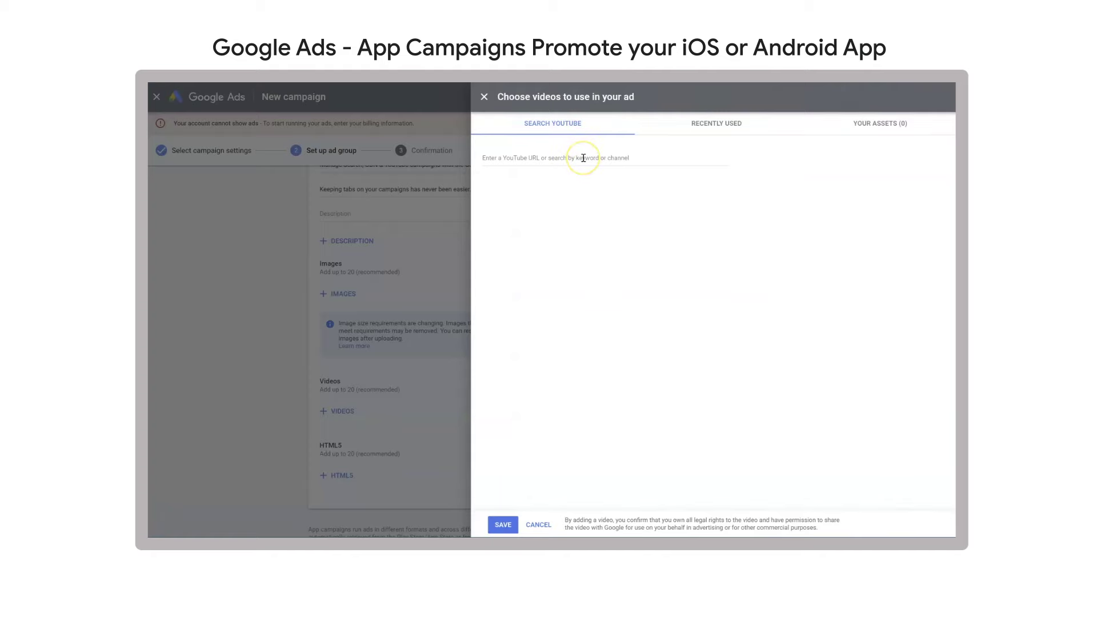
left_click(484, 97)
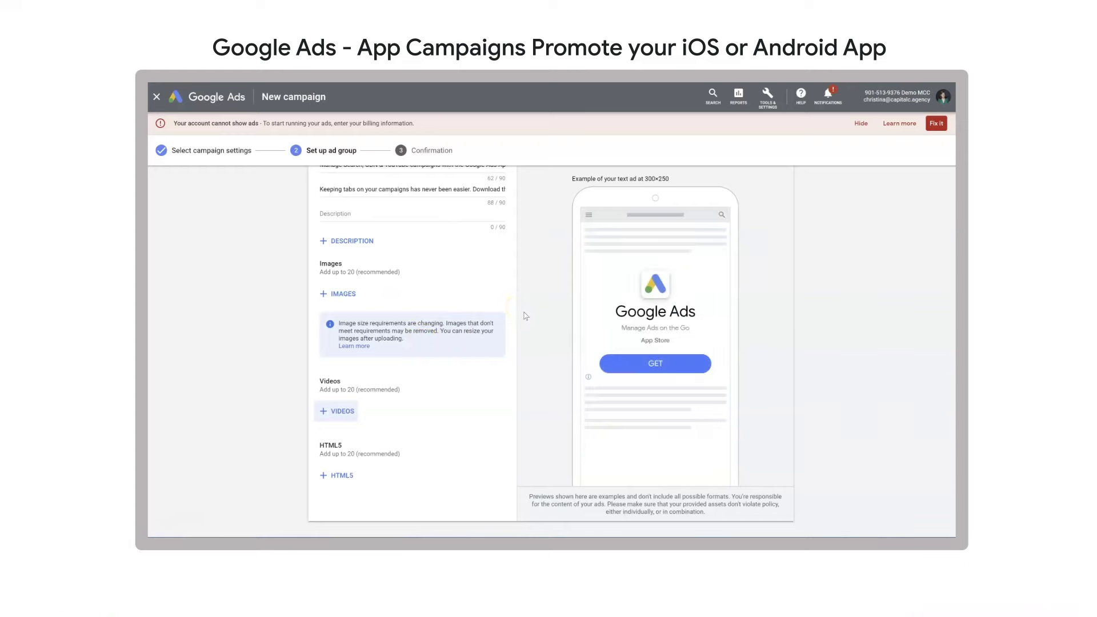
Preview how the ad looks in its Search and YouTube formats
scroll(526, 316, "up", 2)
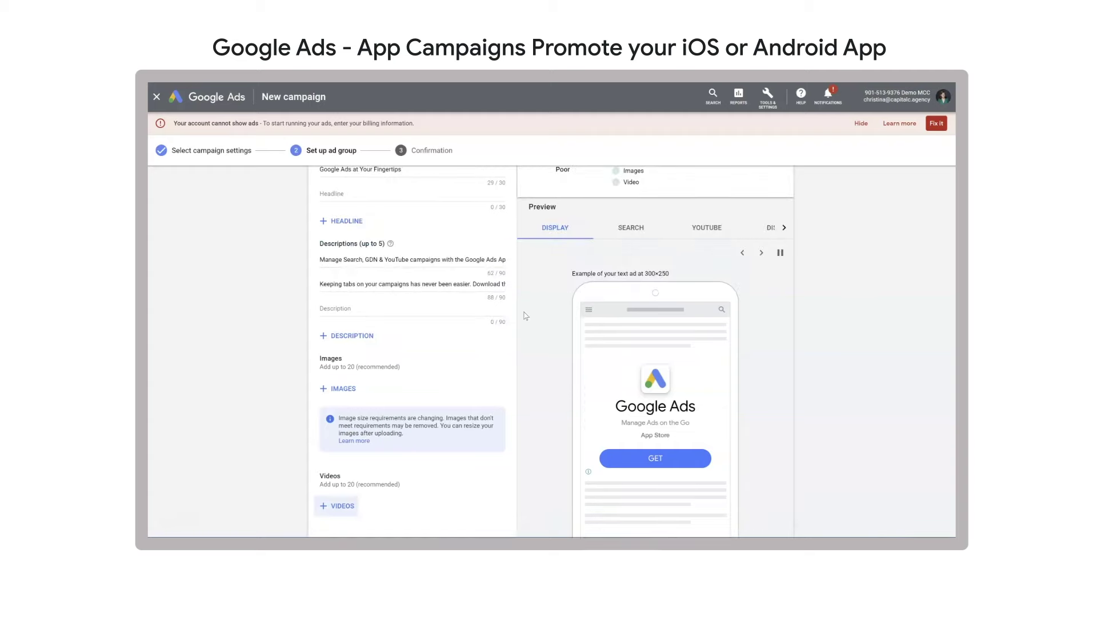
left_click(641, 229)
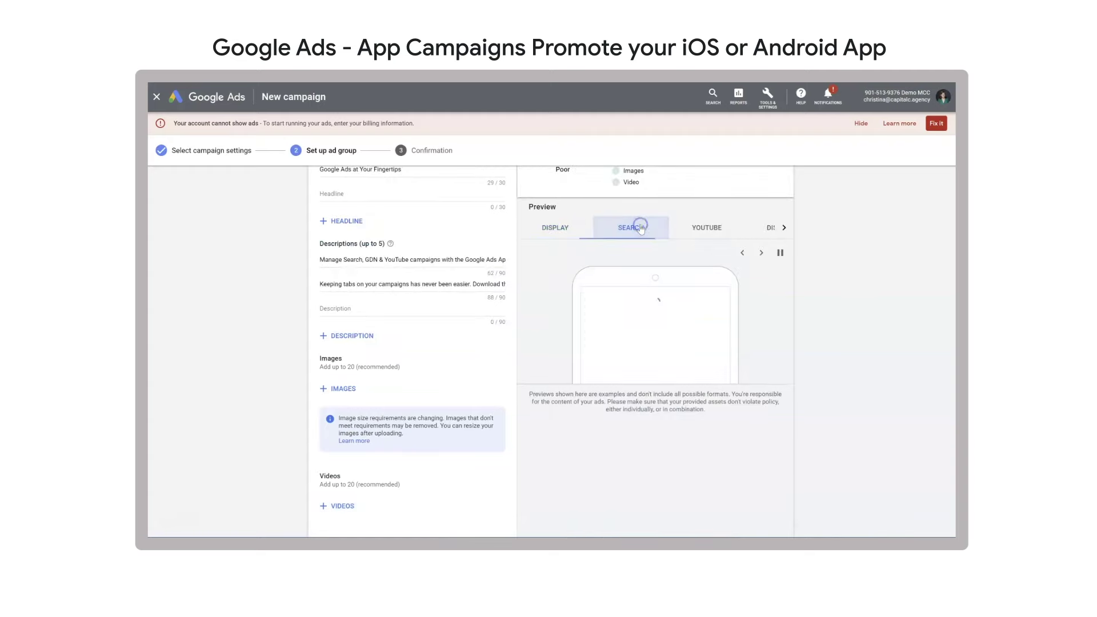
left_click(695, 235)
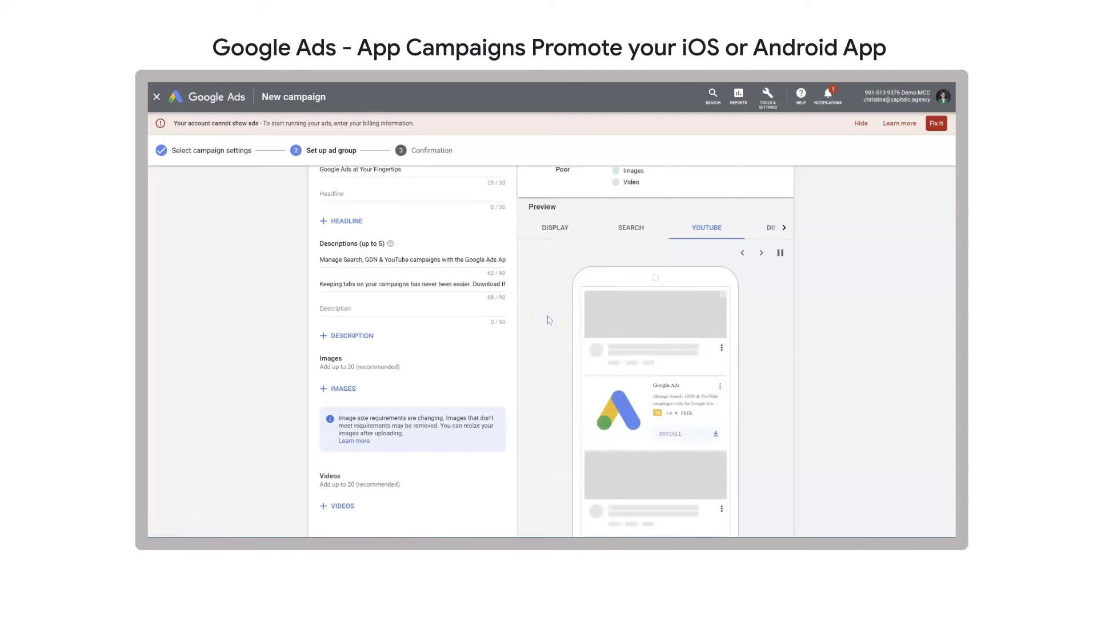
Save the ad group with its ad assets and continue past the confirmation summary to the campaign
scroll(548, 320, "down", 3)
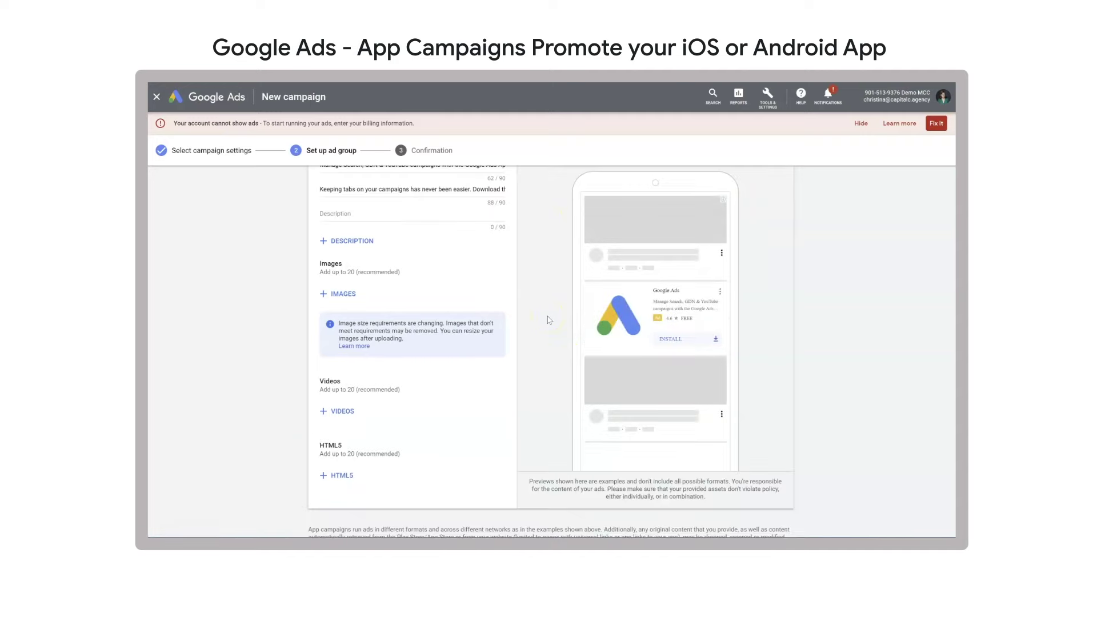
left_click(332, 487)
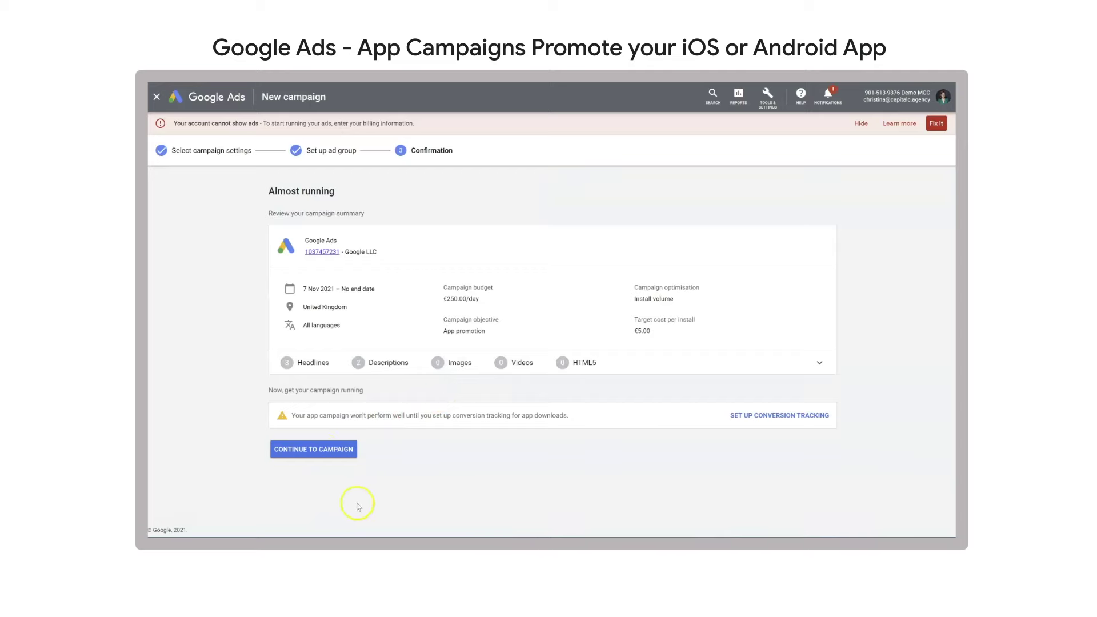
left_click(324, 451)
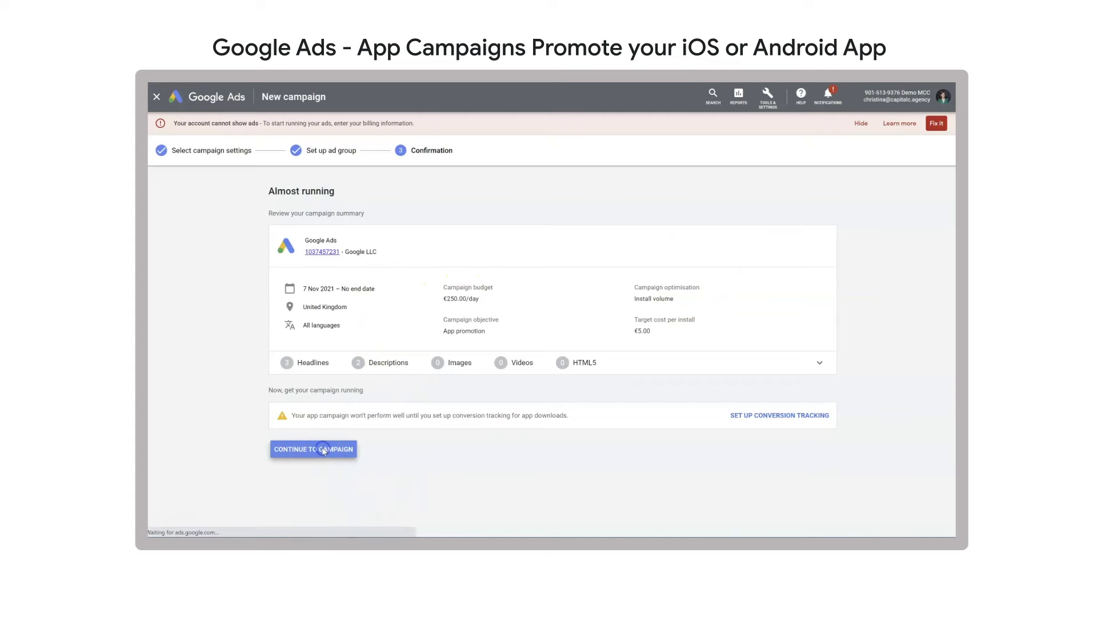